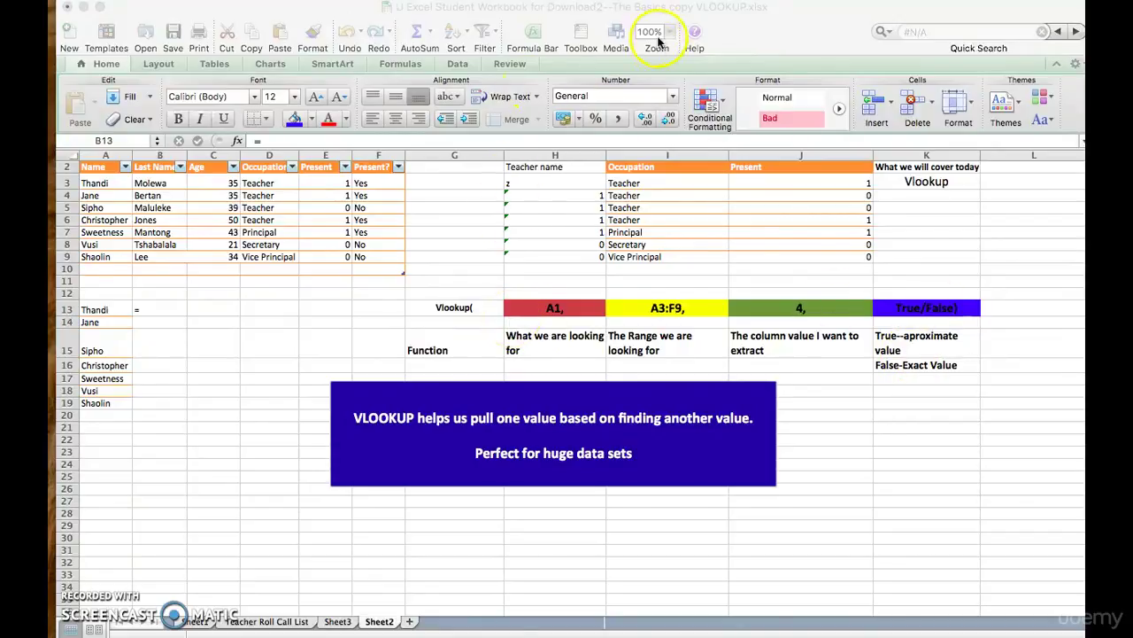
Search the sheet for the first teacher's name, going through its matches in both name lists.
click(184, 317)
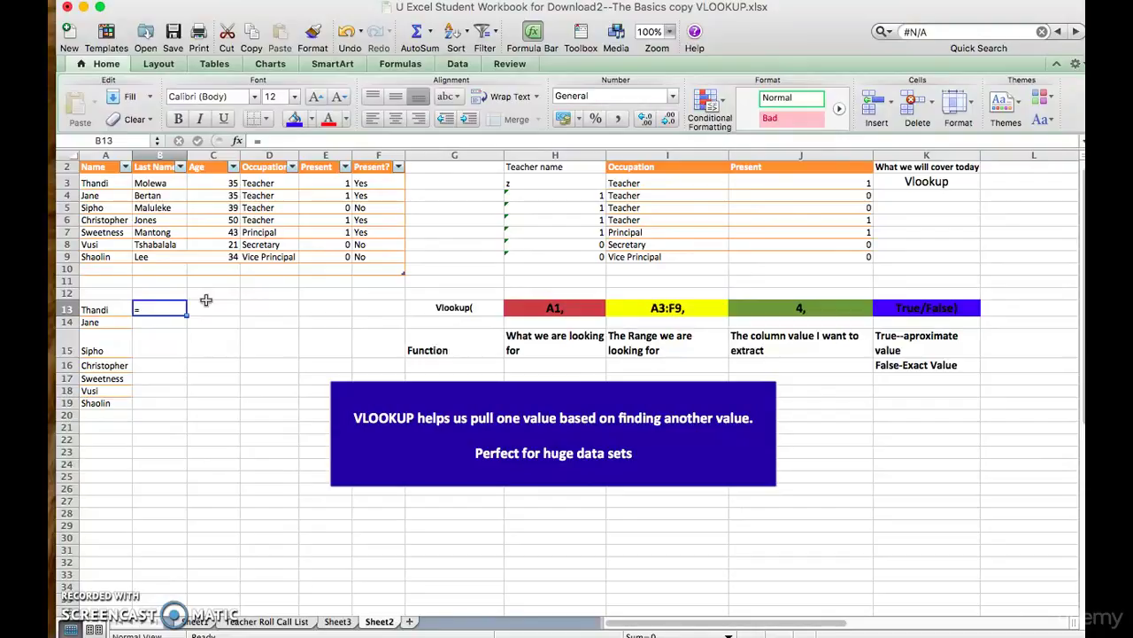
click(224, 347)
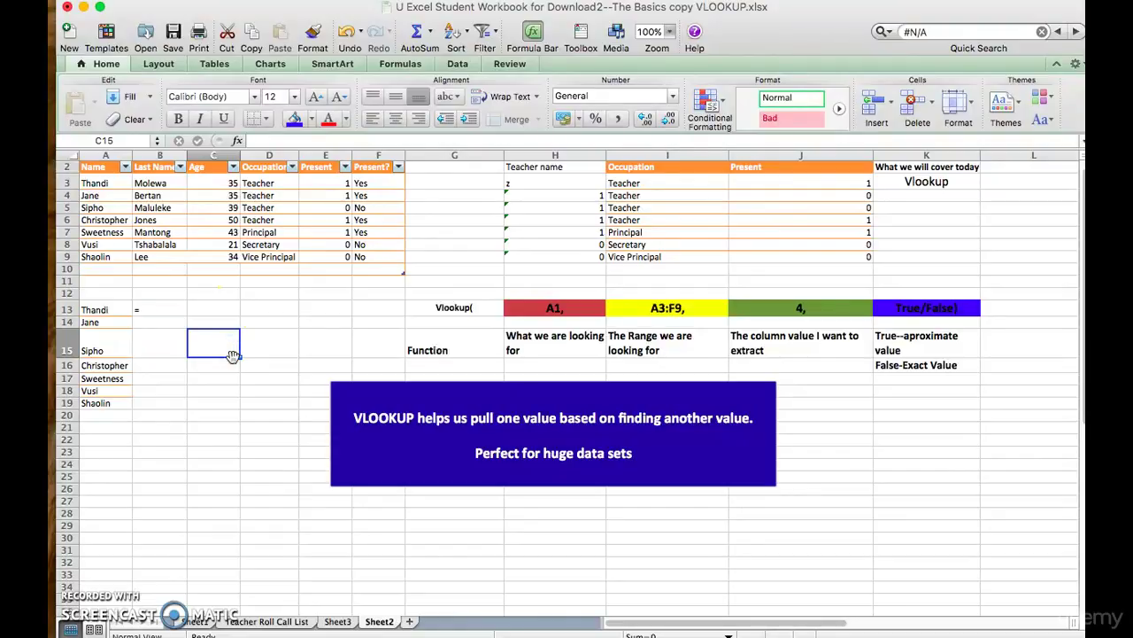
key(super+f)
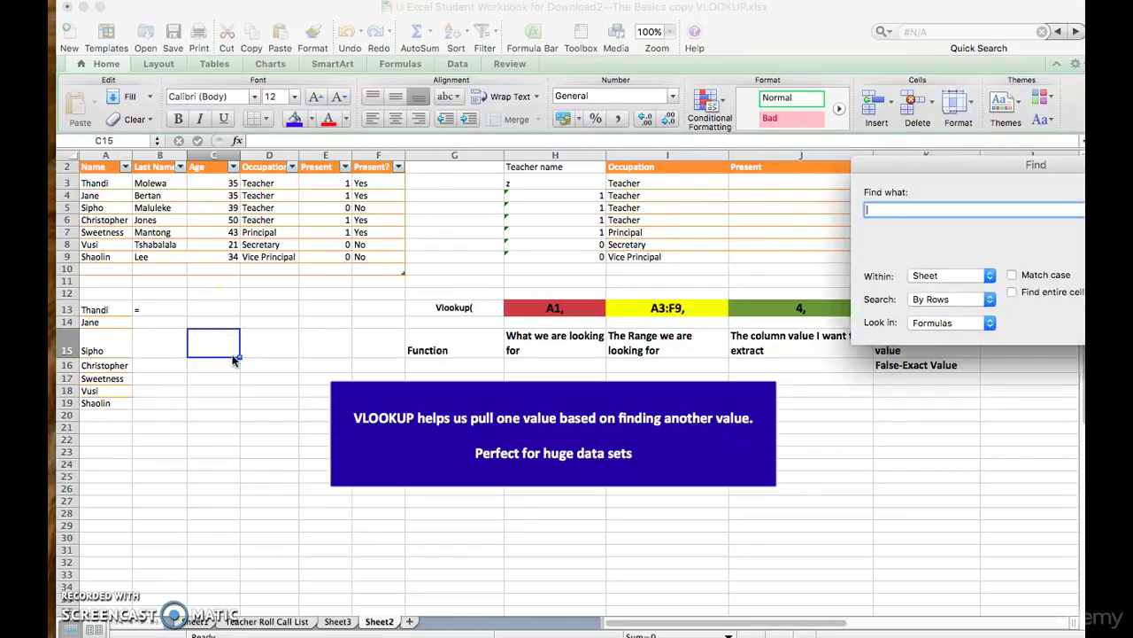
text(thandi)
click(581, 296)
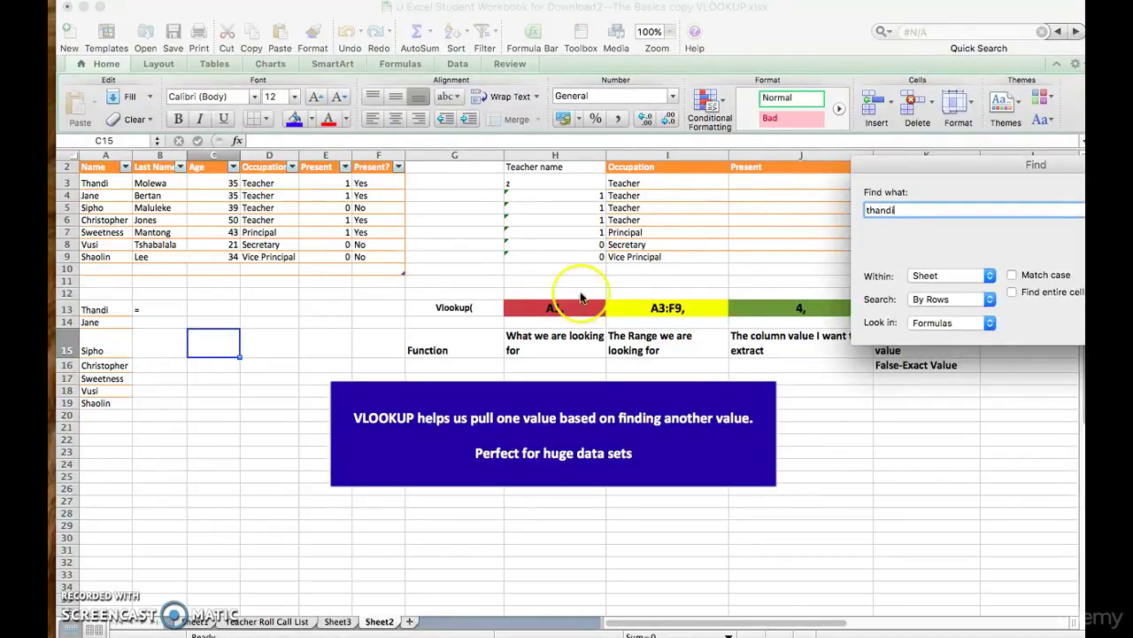
key(Return)
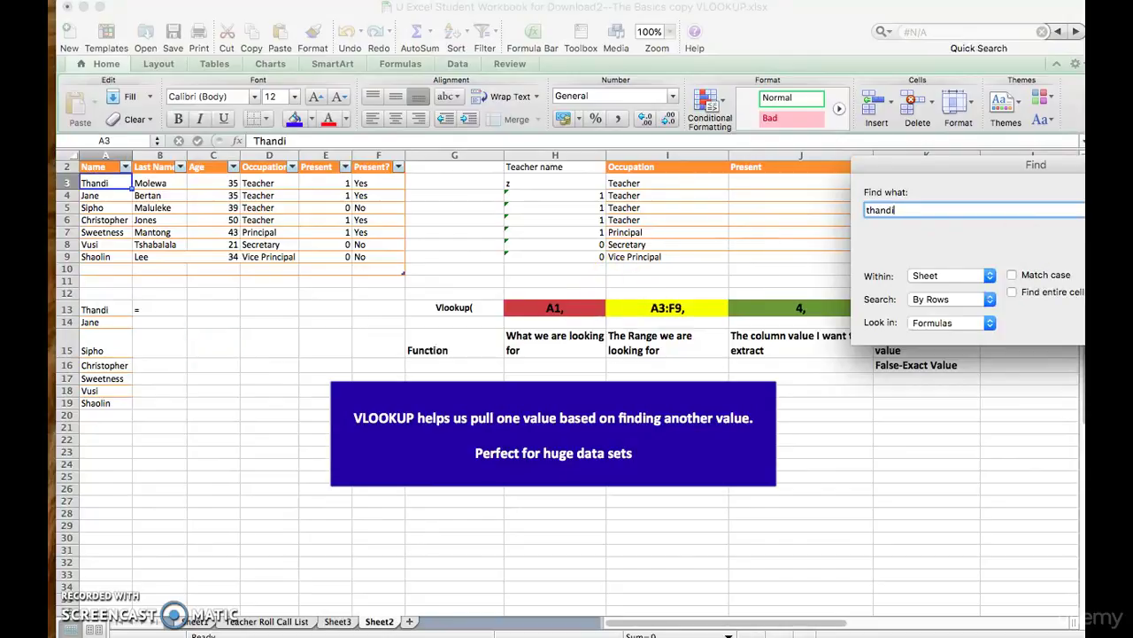
key(Return)
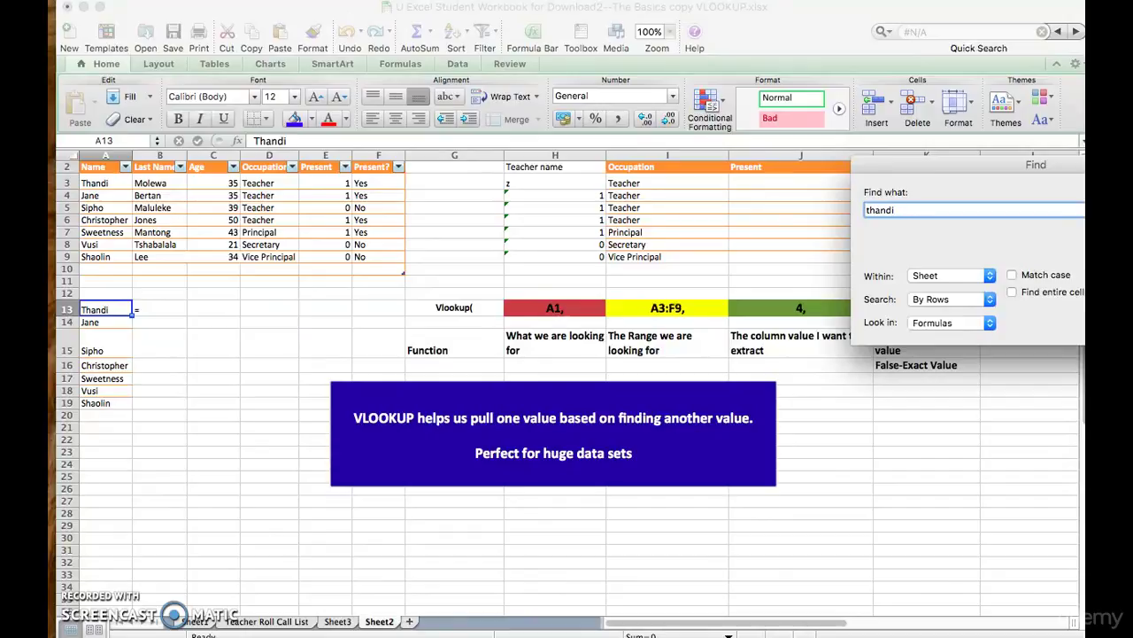
key(Escape)
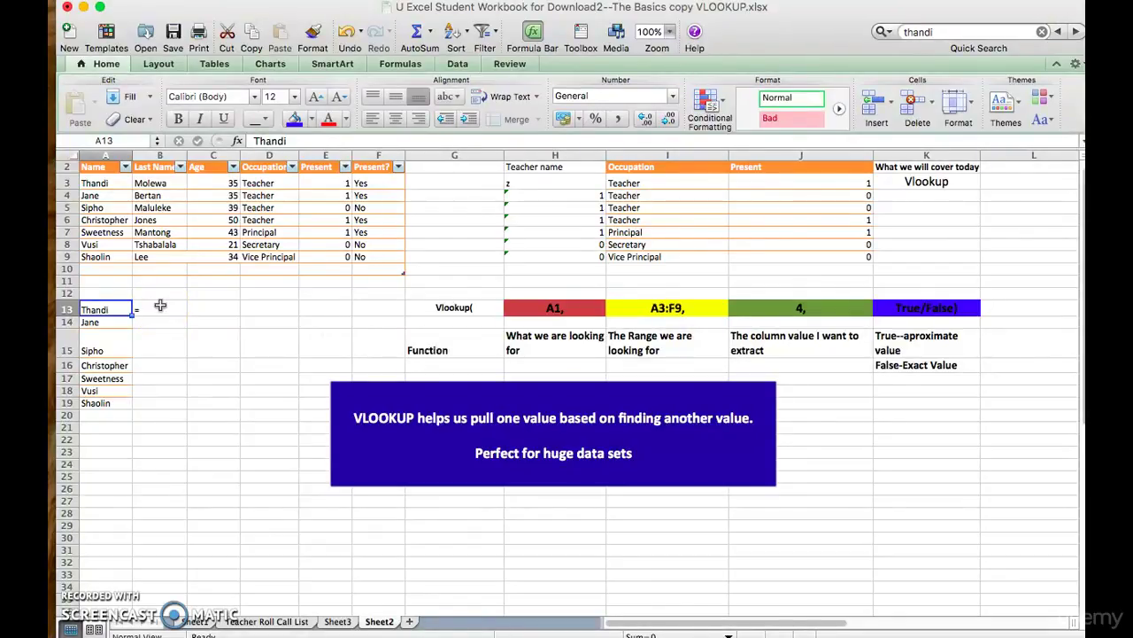
Clear the equals sign from cell B13.
click(671, 31)
click(665, 64)
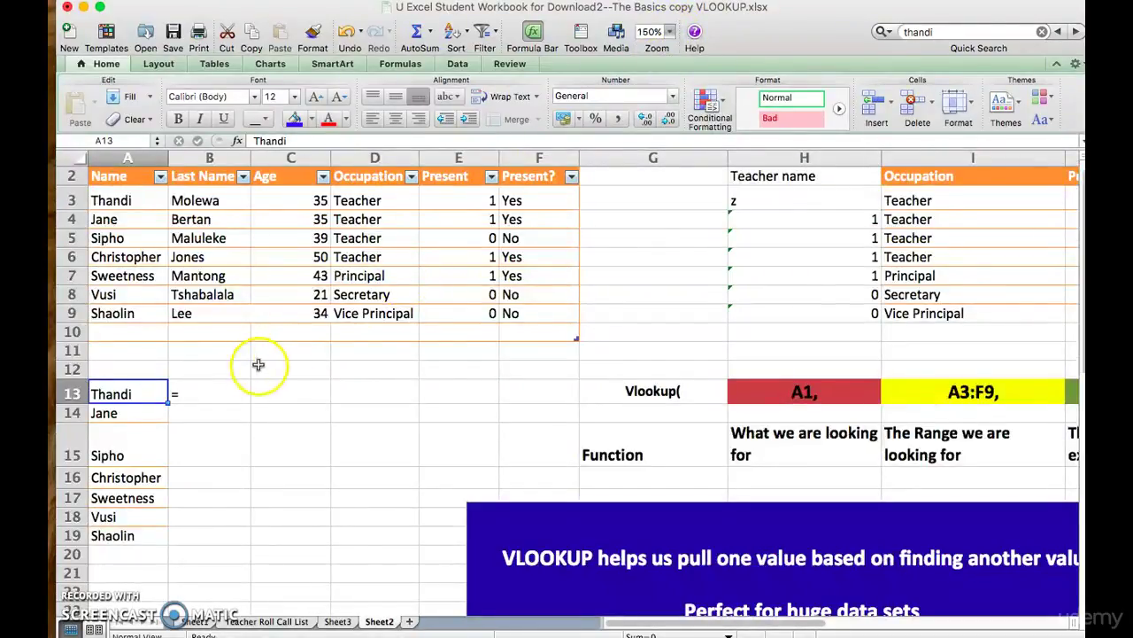
click(184, 393)
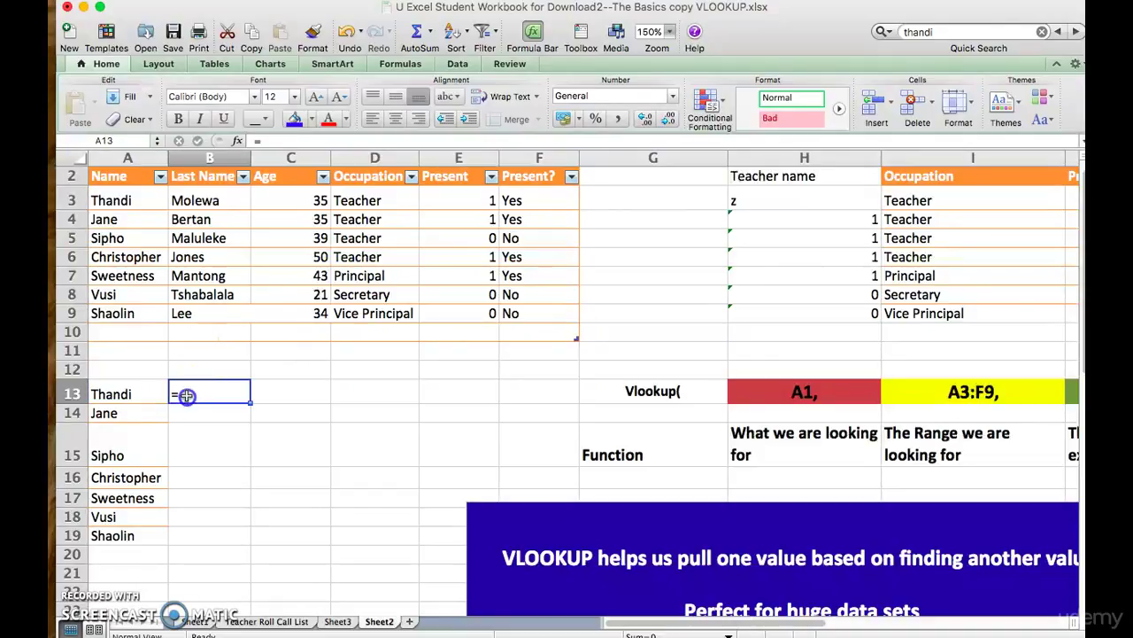
key(BackSpace)
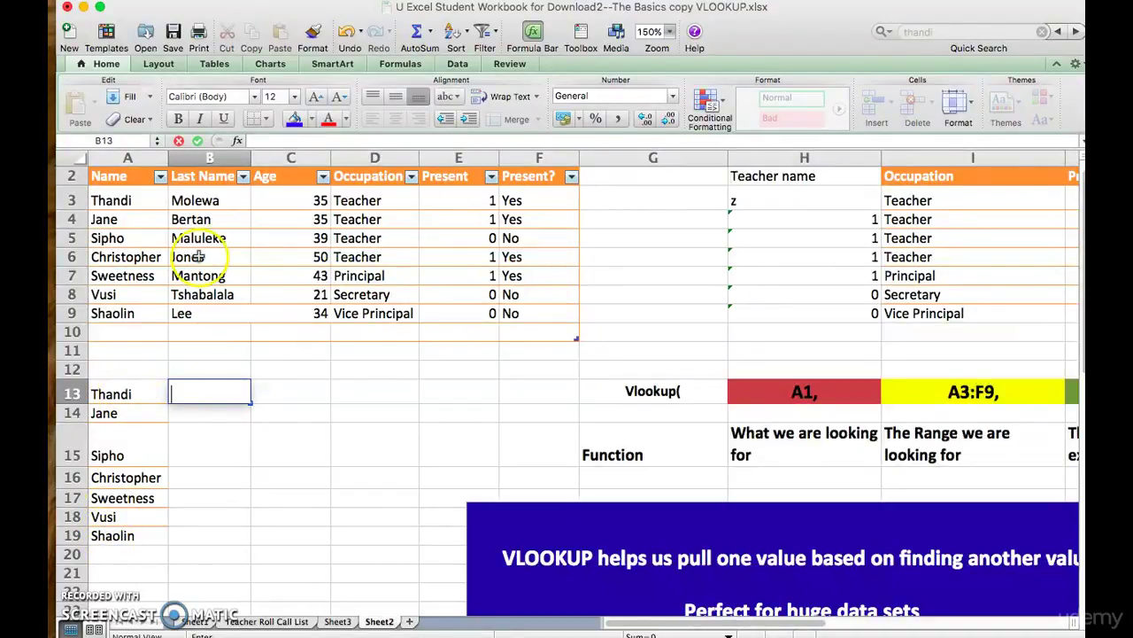
Enter the headings Occupations in B12 and Ages in C12 above the lower name list.
click(209, 371)
text(Occu)
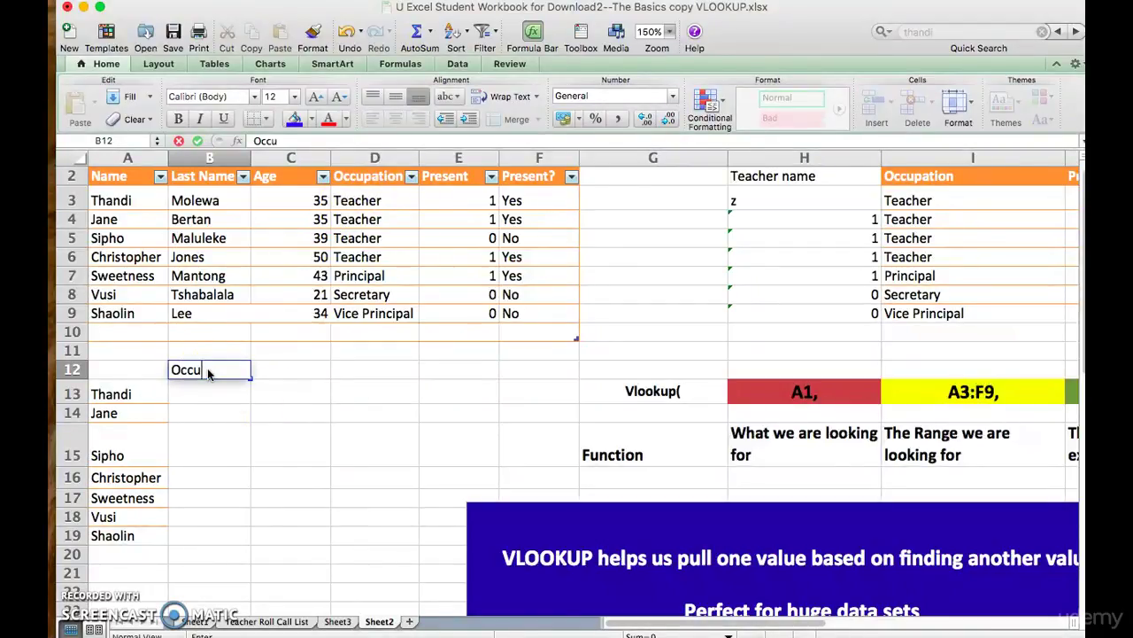
text(pations)
click(293, 375)
text(Ages)
click(298, 409)
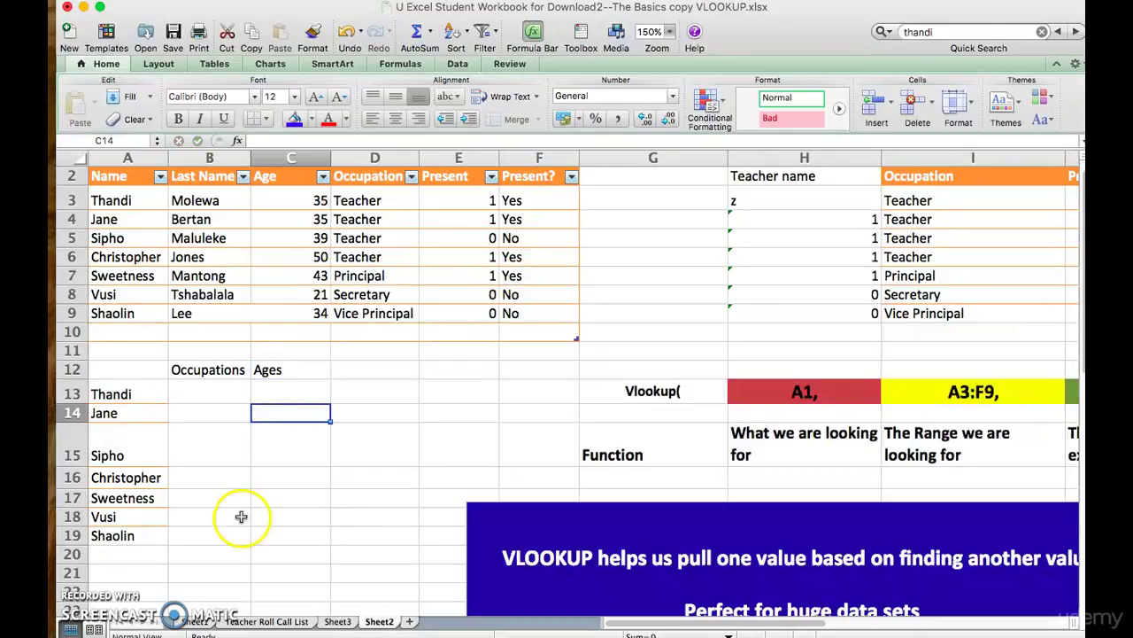
Enter the formula =VLOOKUP(A13,A3:F9,4,TRUE) in cell B13 to look up the first teacher's occupation.
click(208, 394)
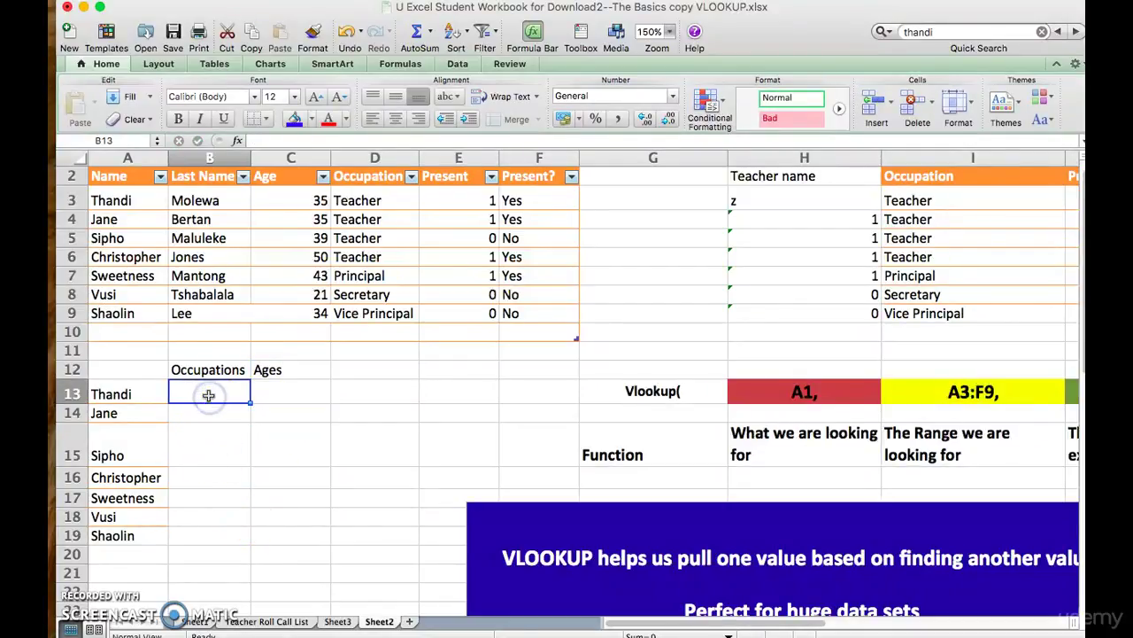
text(=)
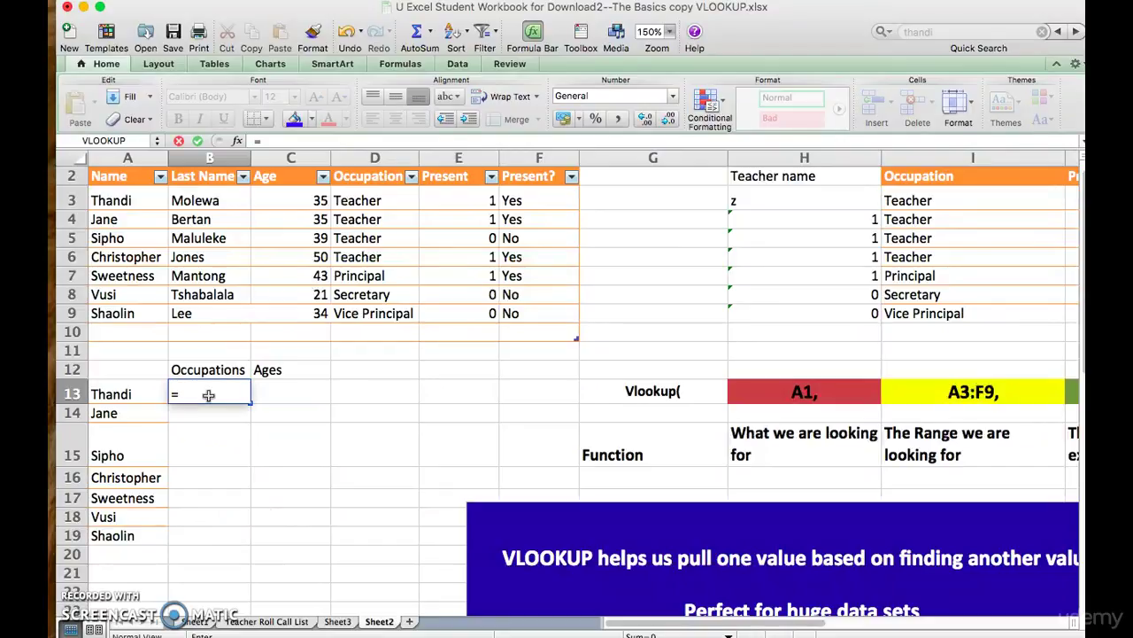
text(vlookup()
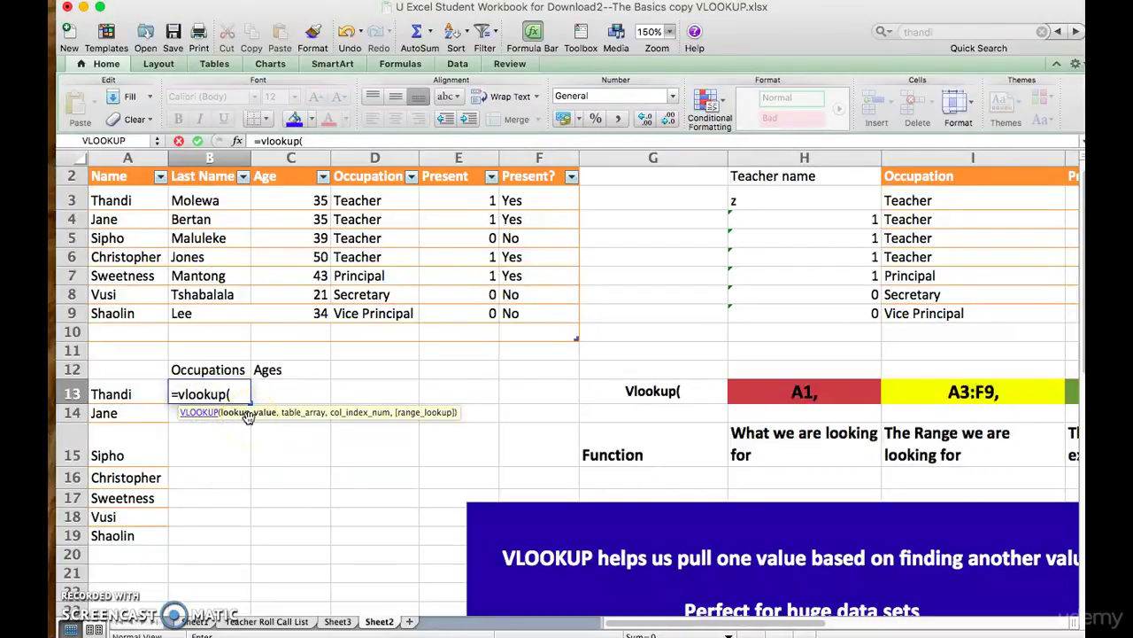
click(150, 392)
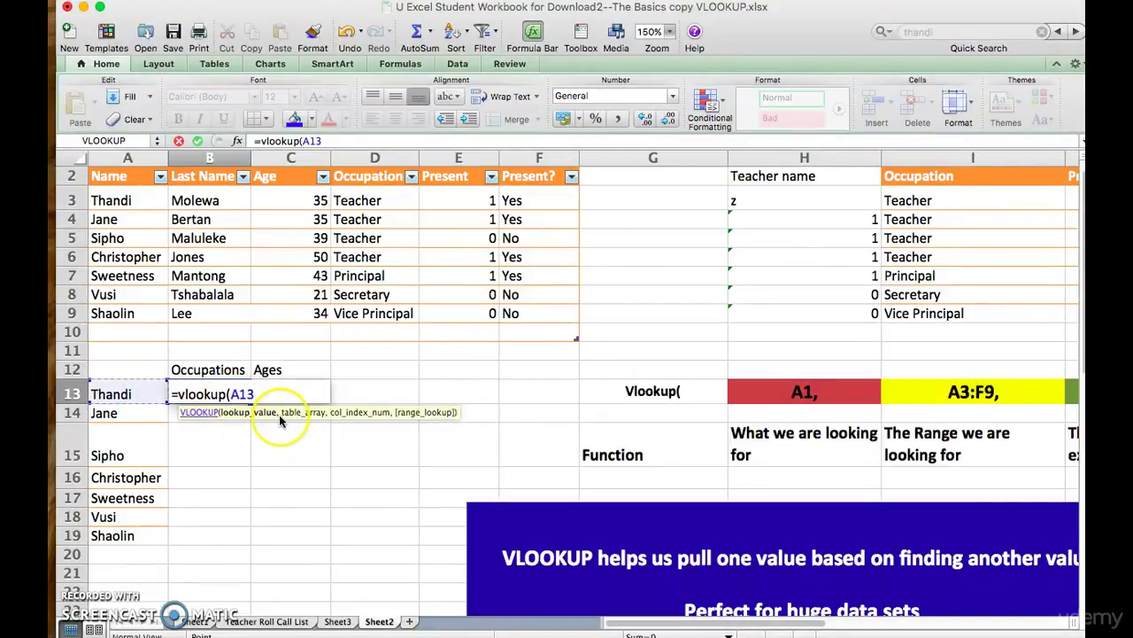
text(,)
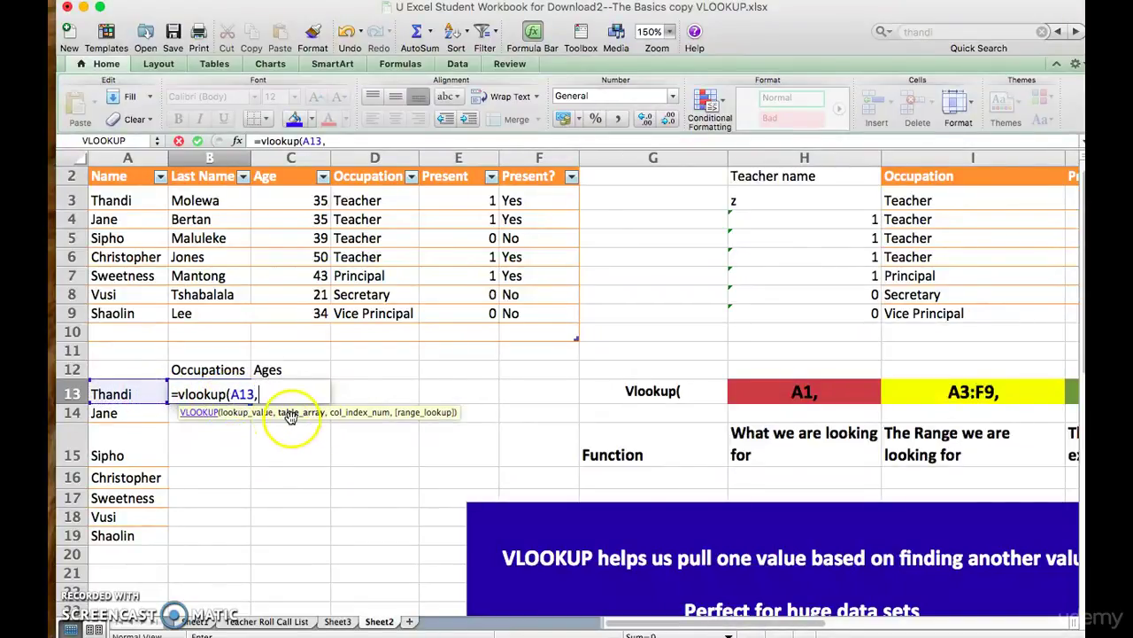
drag(116, 200, 516, 313)
text(,)
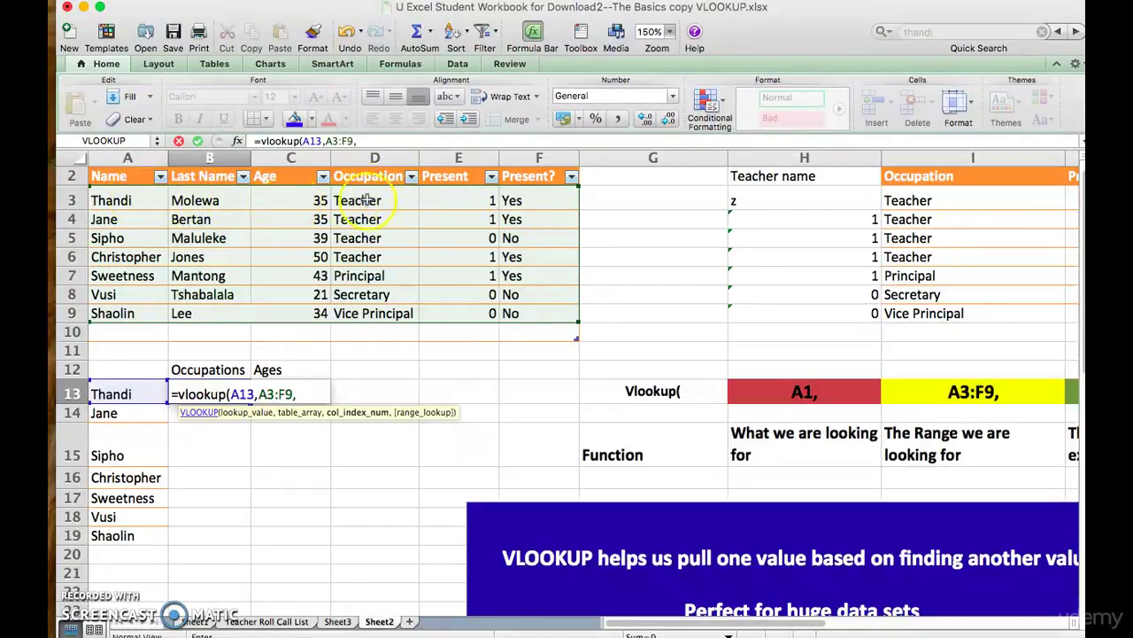
click(367, 142)
text(4,)
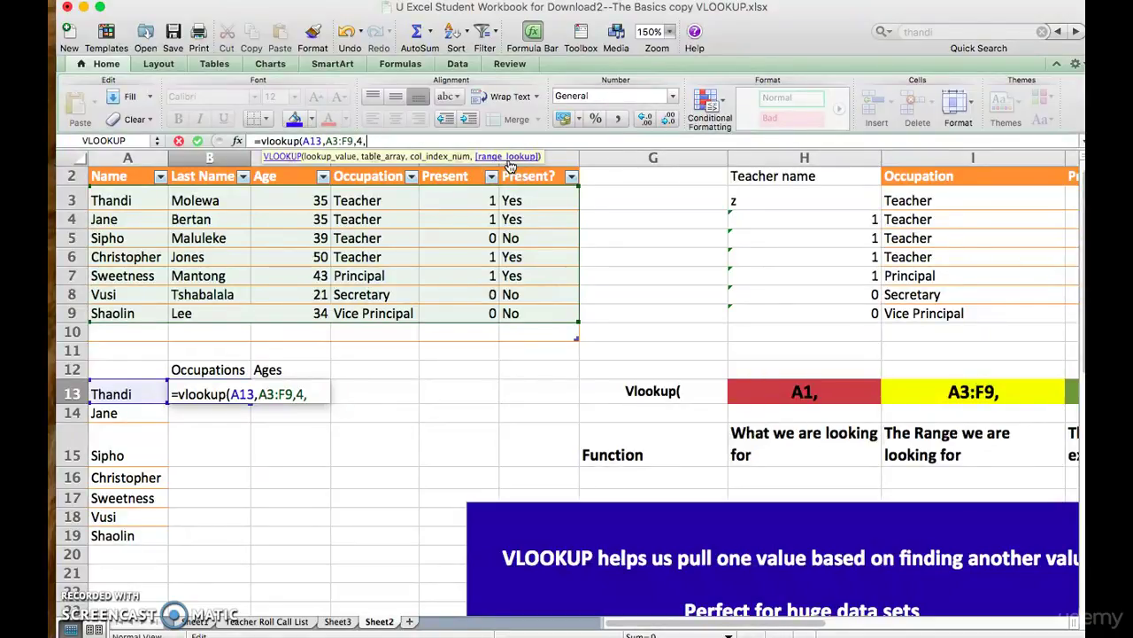
text(true))
key(Return)
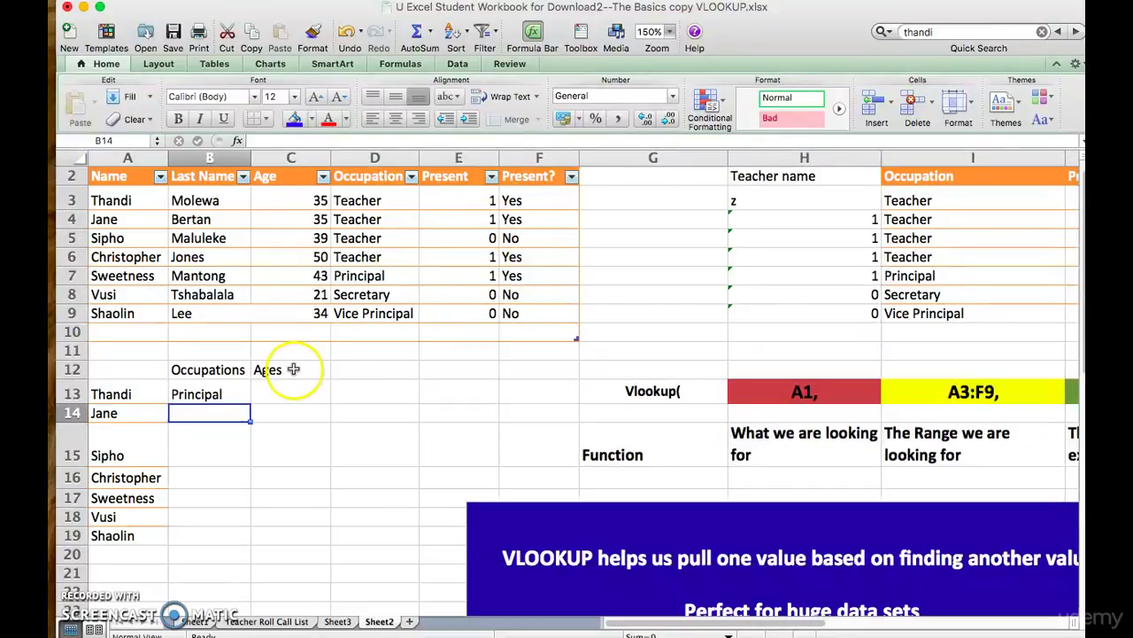
Change the last argument of the B13 formula to FALSE for an exact match and fill the formula down to B19.
click(218, 393)
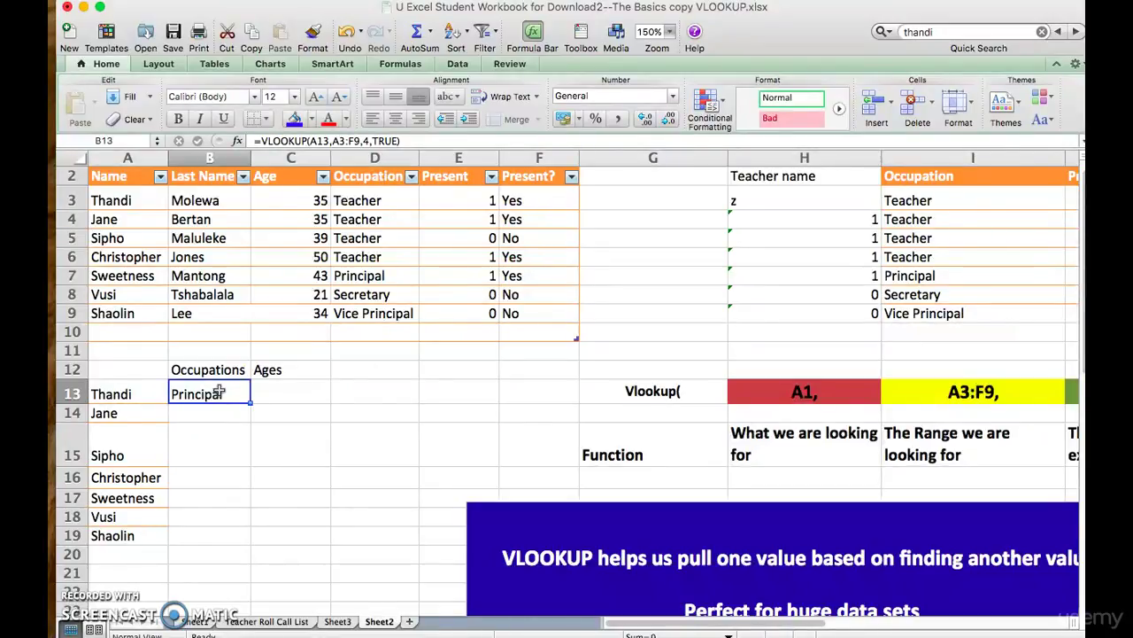
double_click(387, 140)
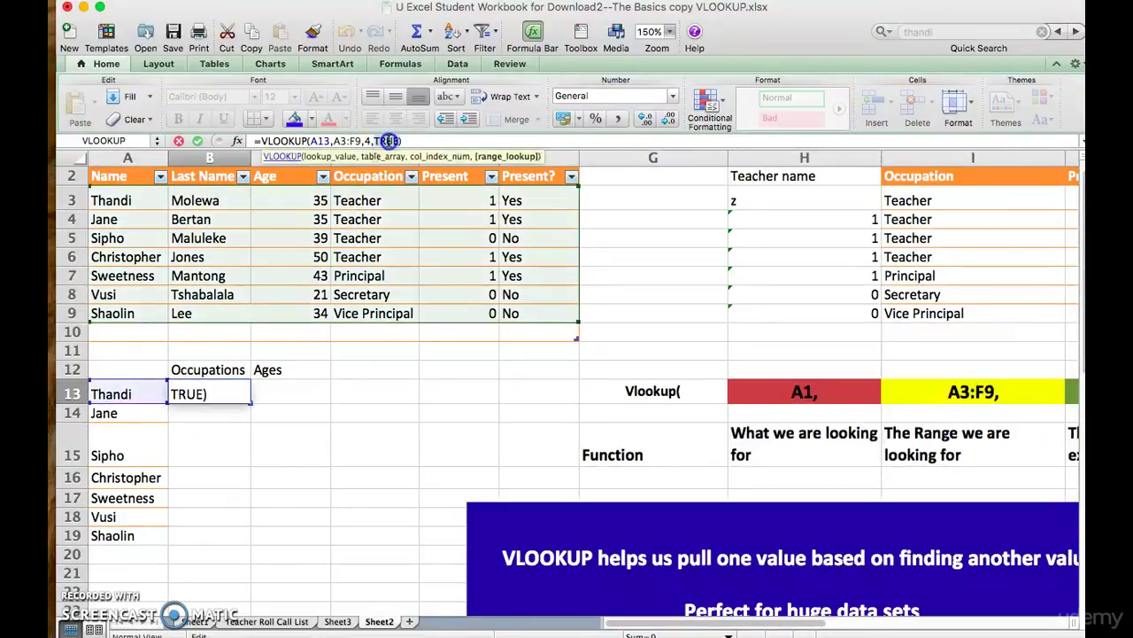
text(false)
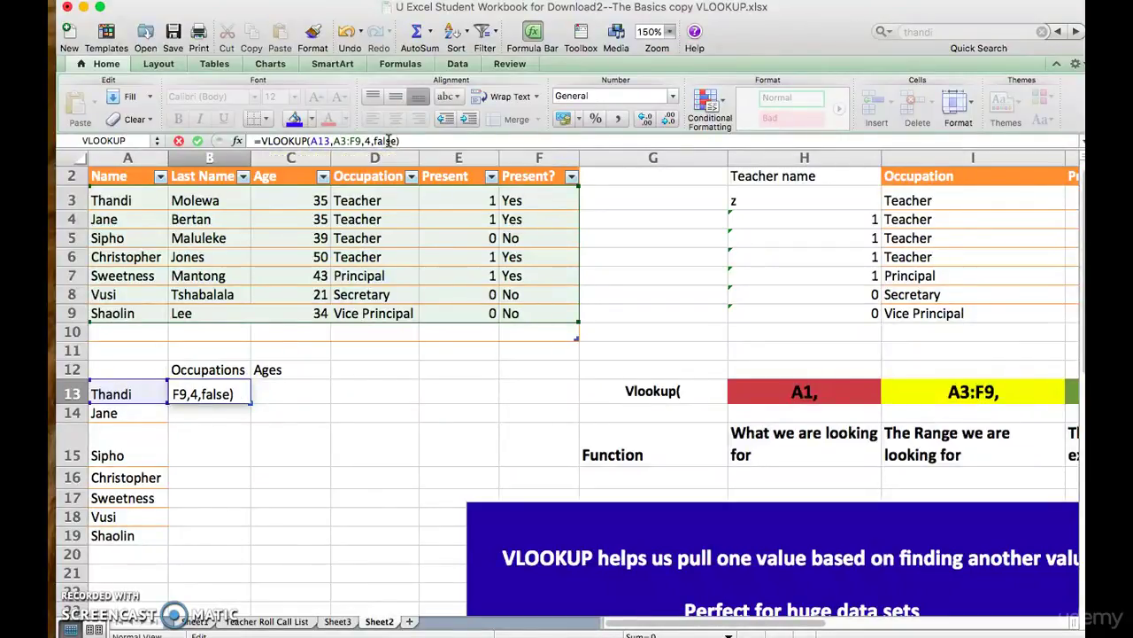
key(Return)
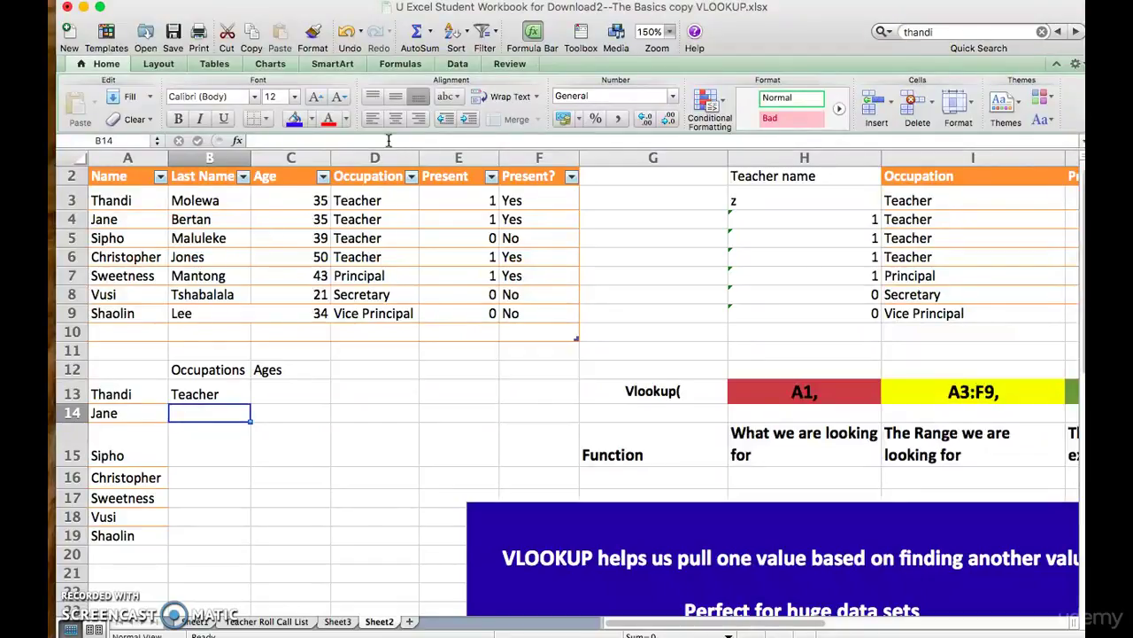
click(235, 393)
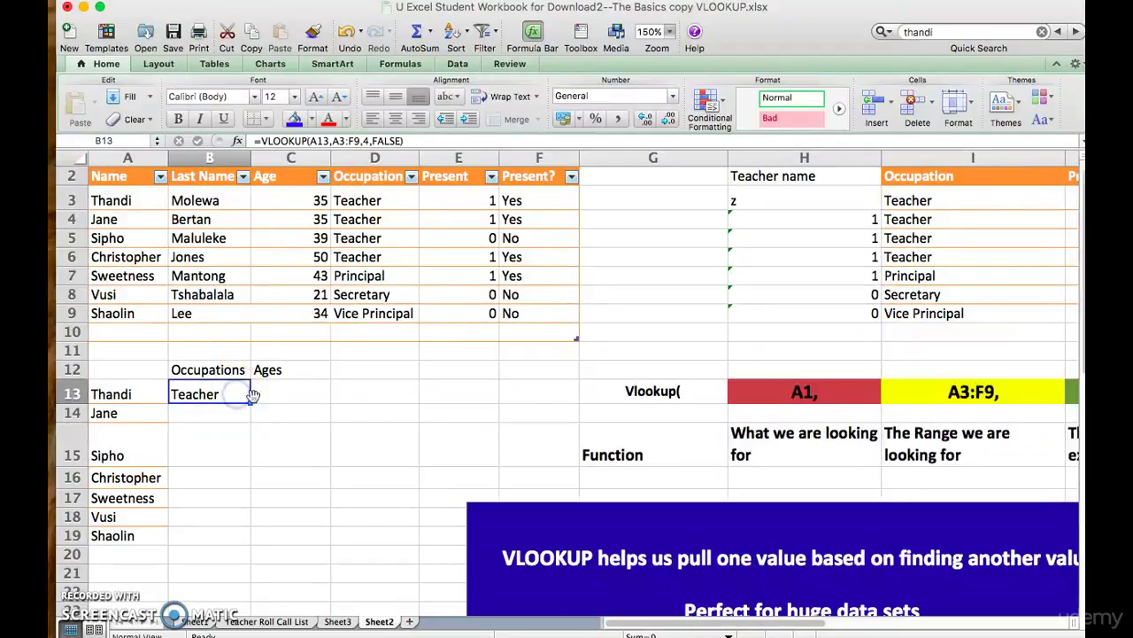
drag(250, 404, 239, 537)
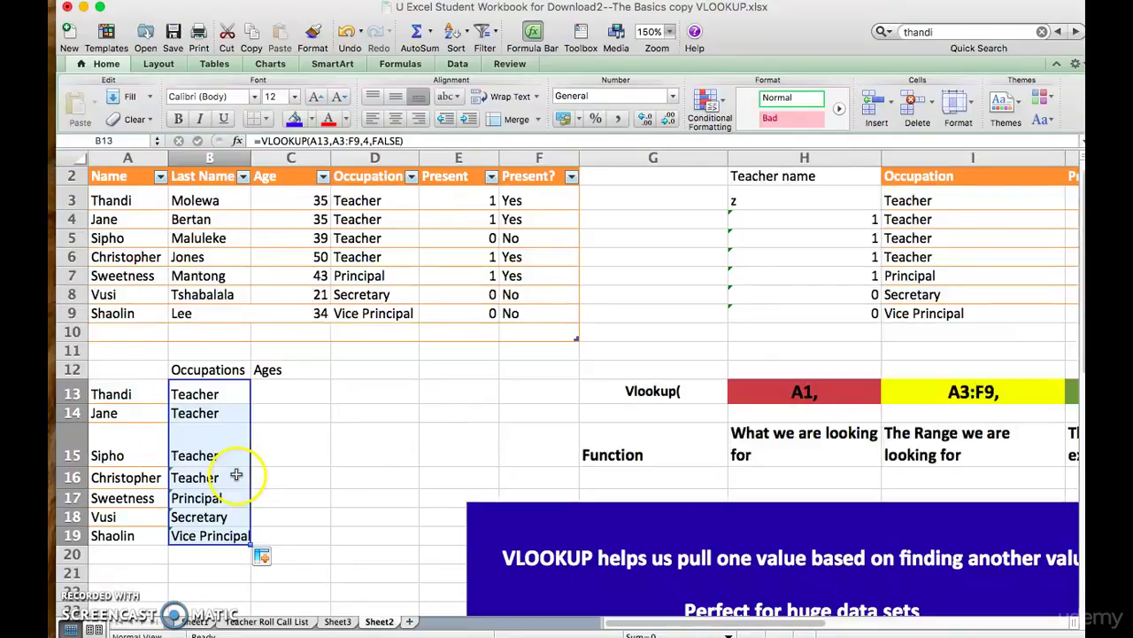
scroll(443, 412, right, 6)
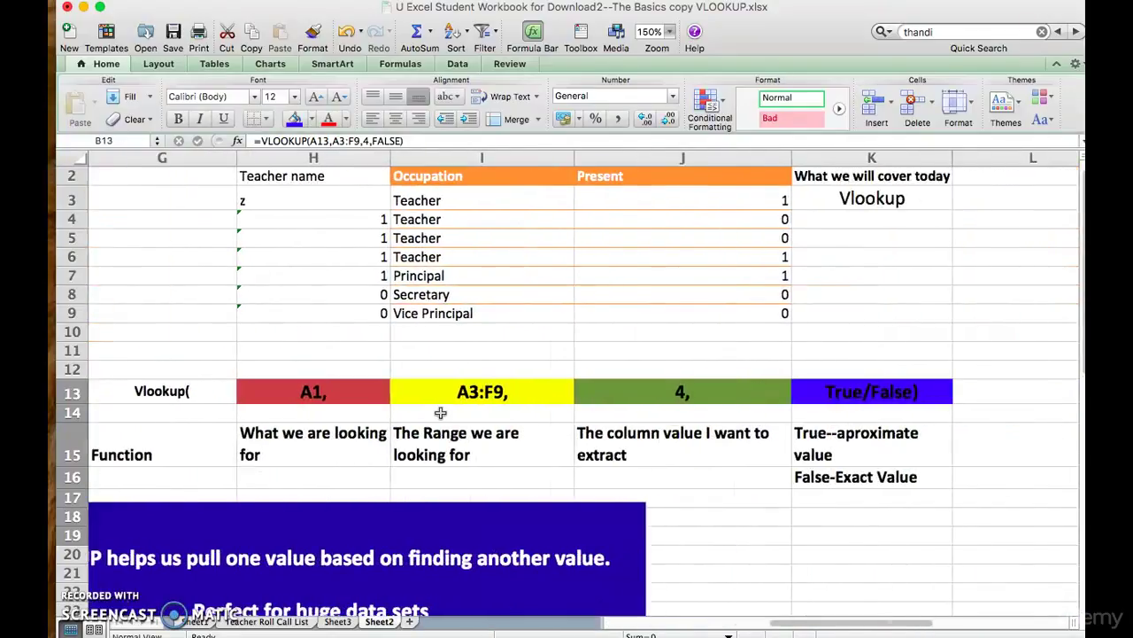
scroll(441, 412, left, 2)
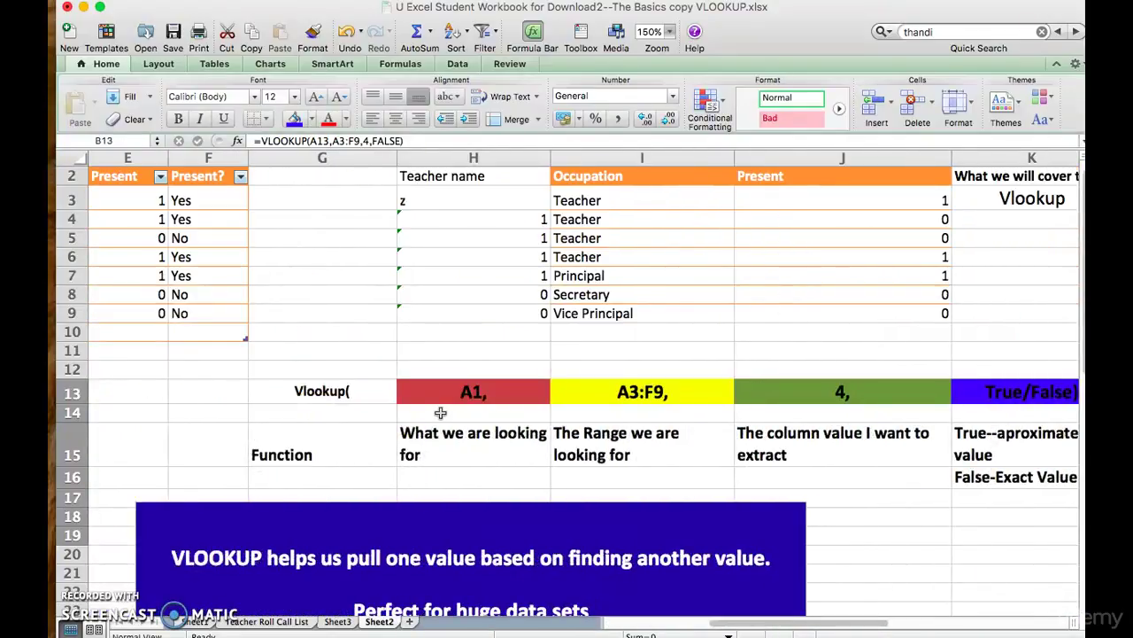
scroll(440, 413, right, 1)
click(283, 395)
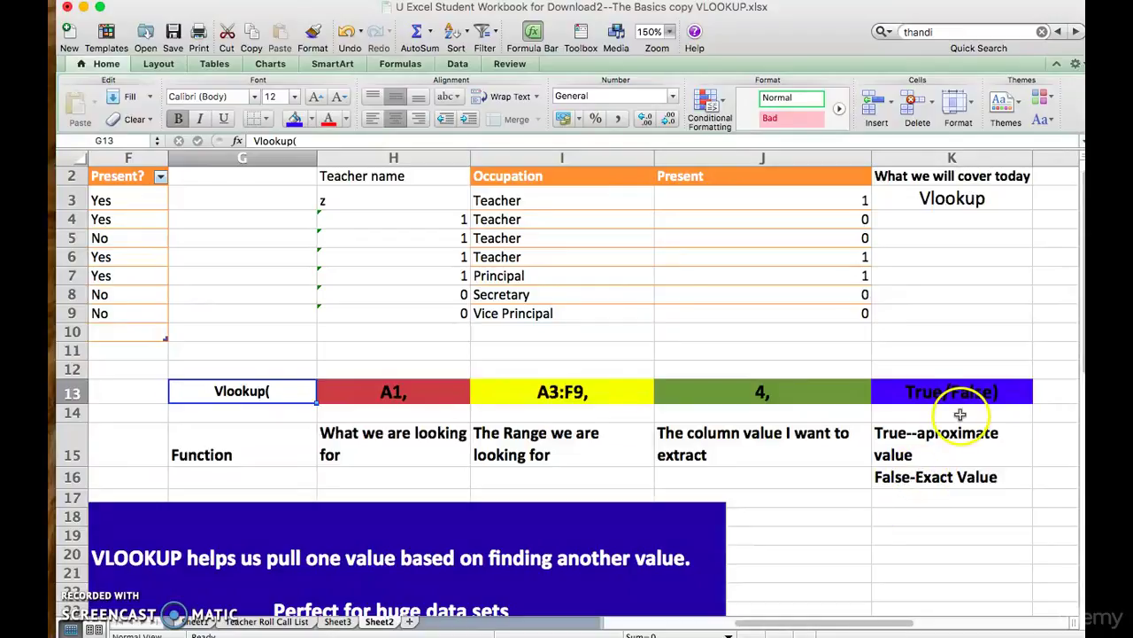
scroll(925, 443, left, 5)
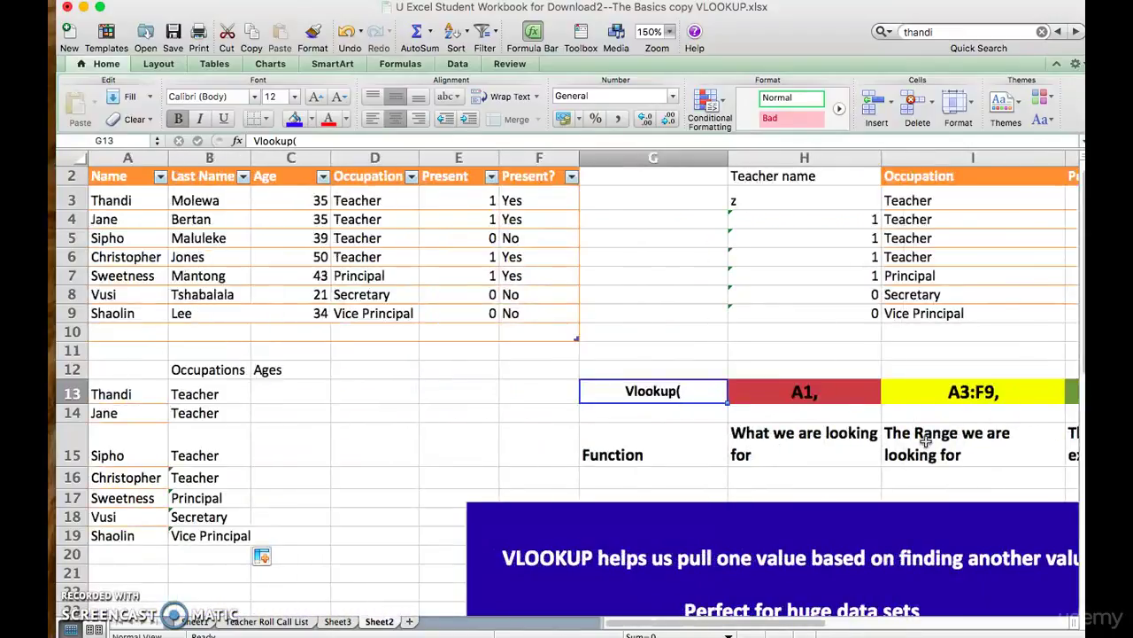
Enter the formula =VLOOKUP(A13,A3:F9,3,FALSE) in cell C13 to look up the first teacher's age.
click(285, 392)
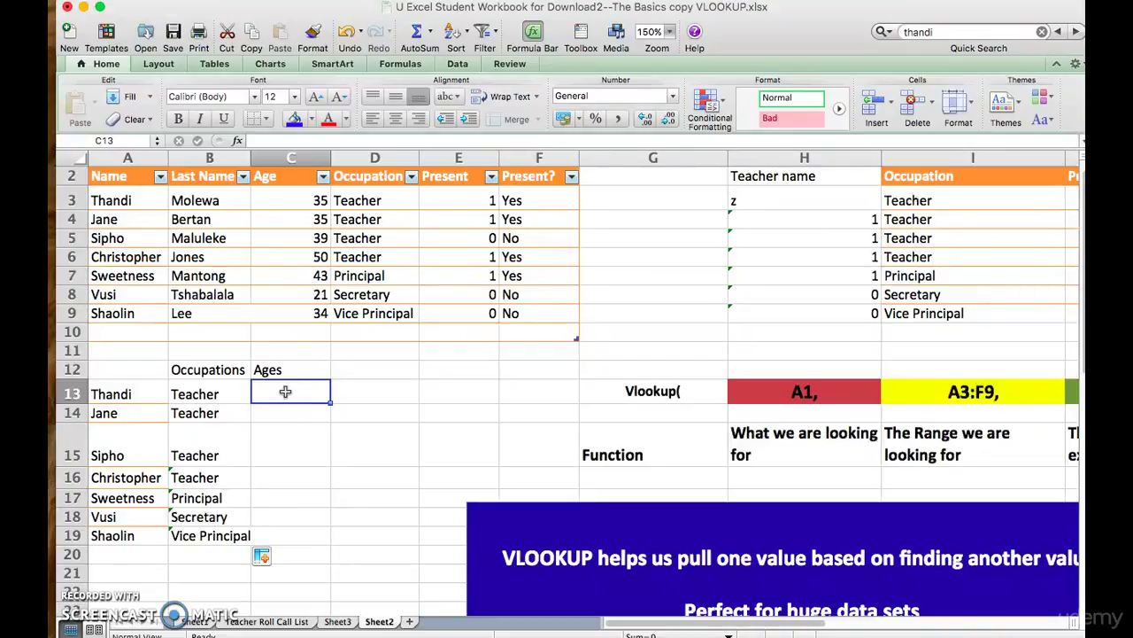
text(=v)
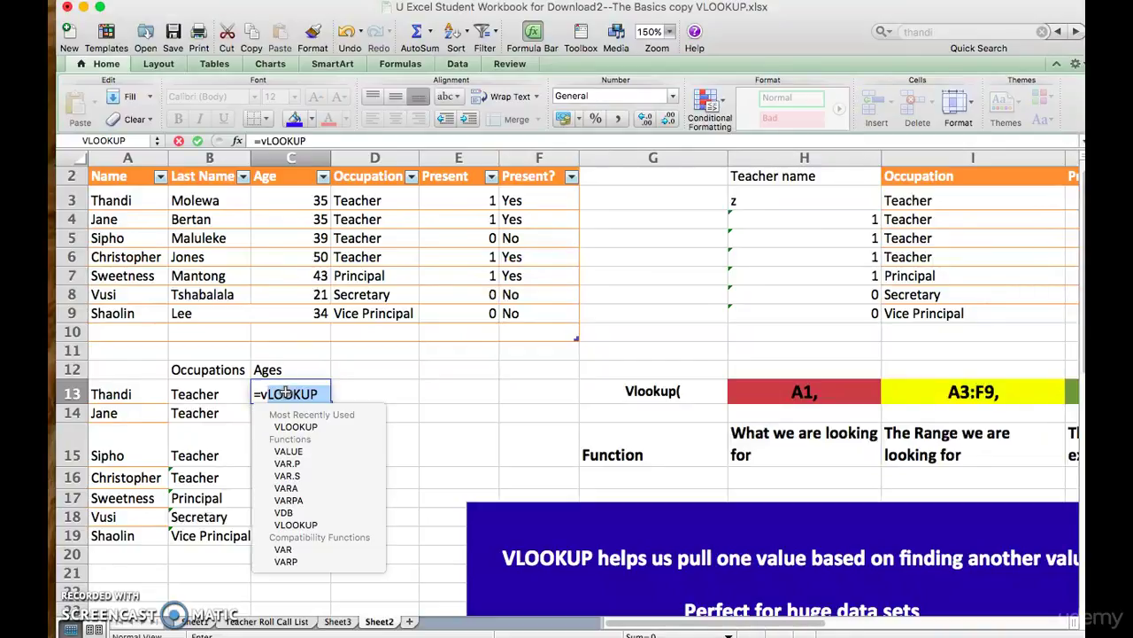
text(lookup()
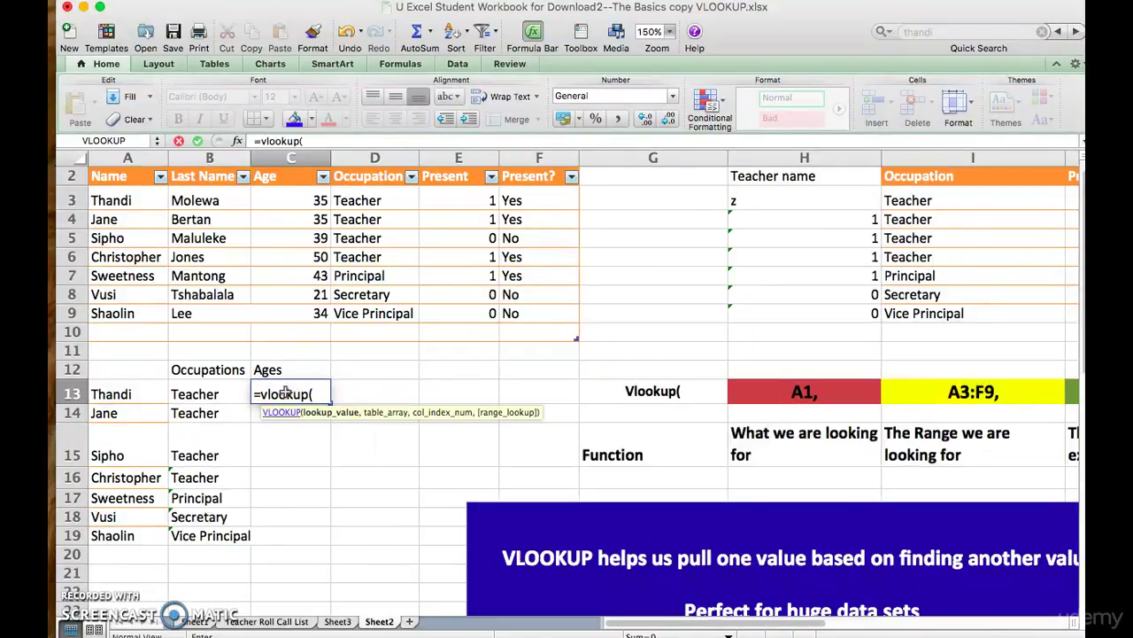
click(155, 394)
text(,)
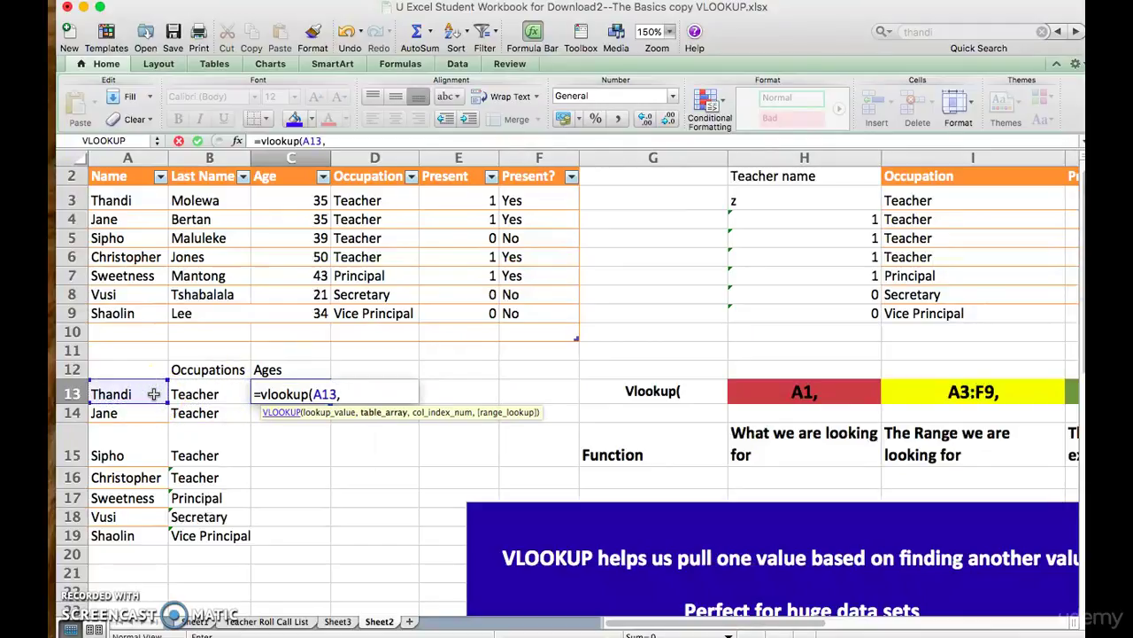
click(139, 200)
drag(140, 200, 537, 317)
text(,)
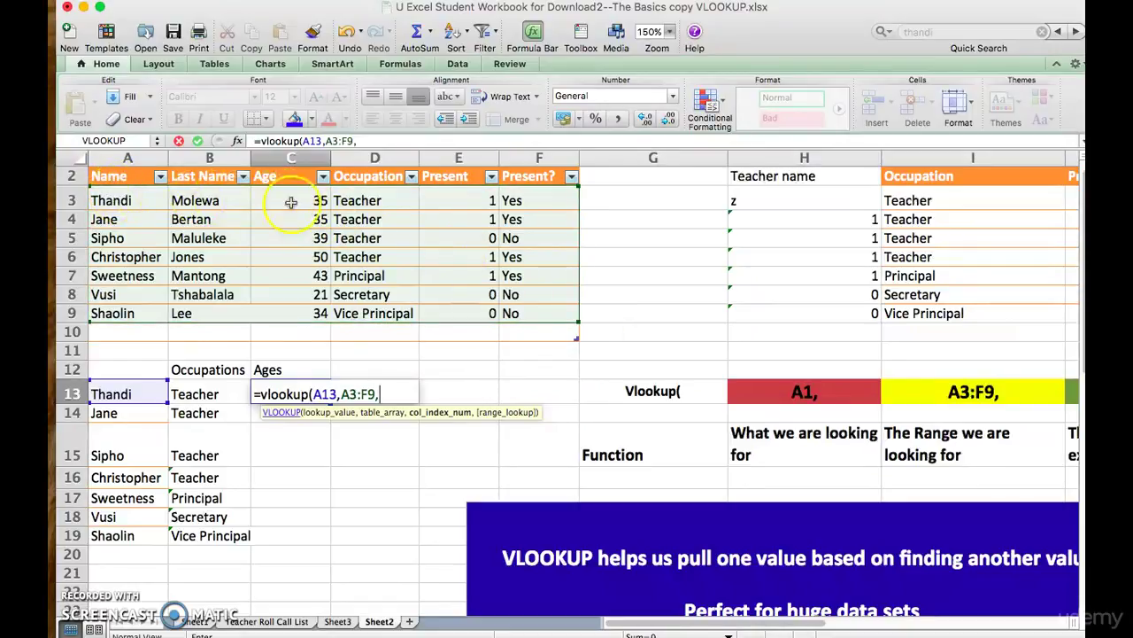
text(3,)
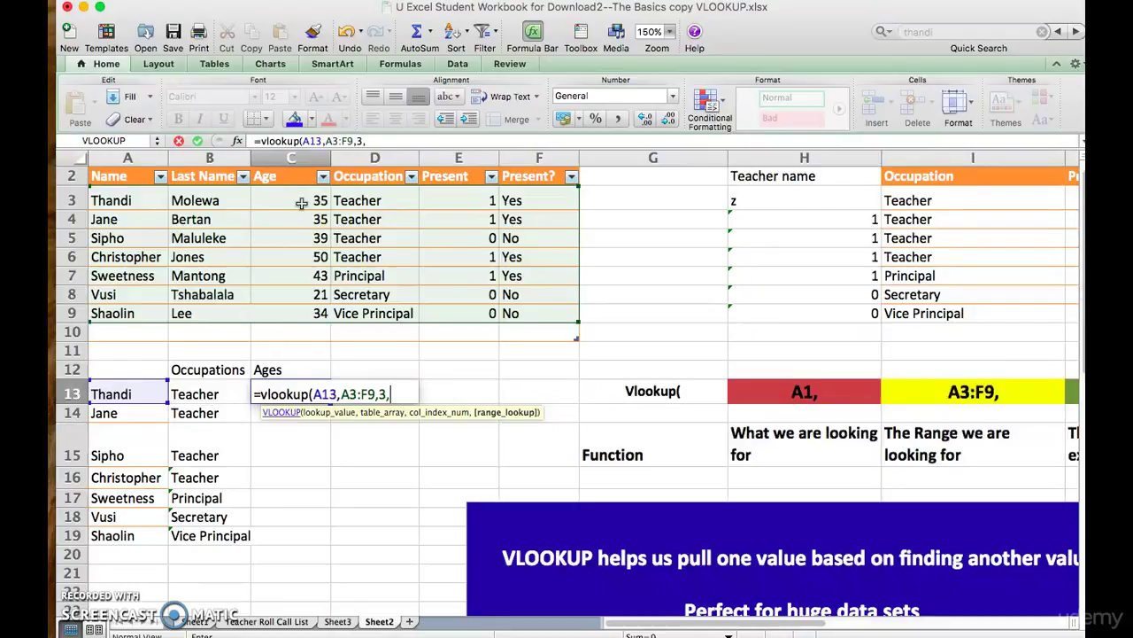
text(false))
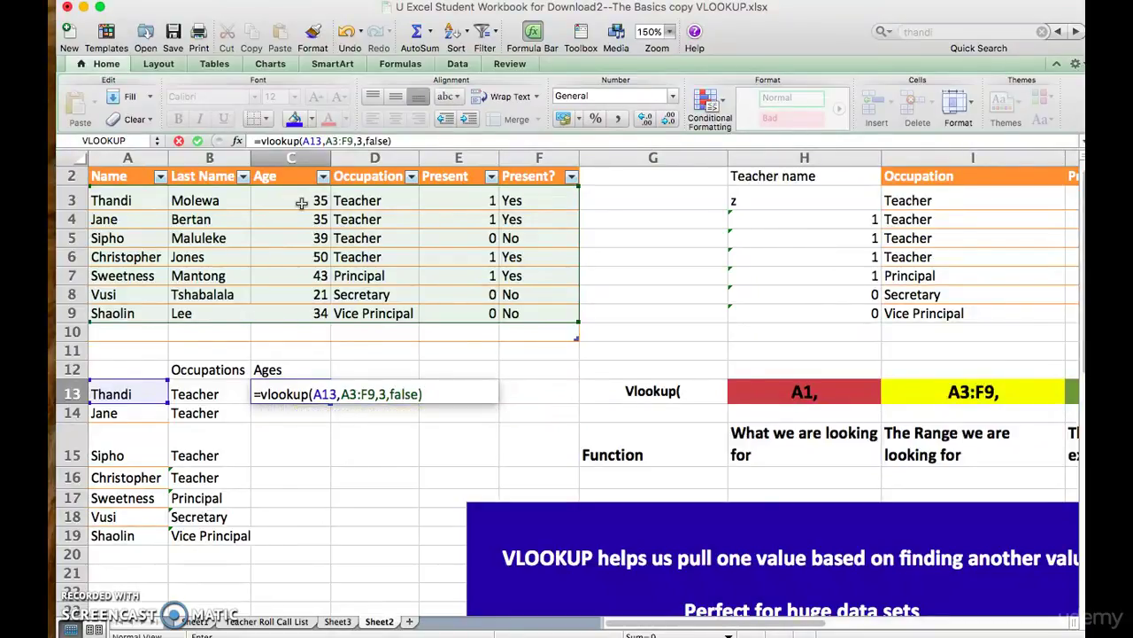
key(Return)
Fill the C13 age formula down to C19 and widen columns B and C slightly.
click(304, 393)
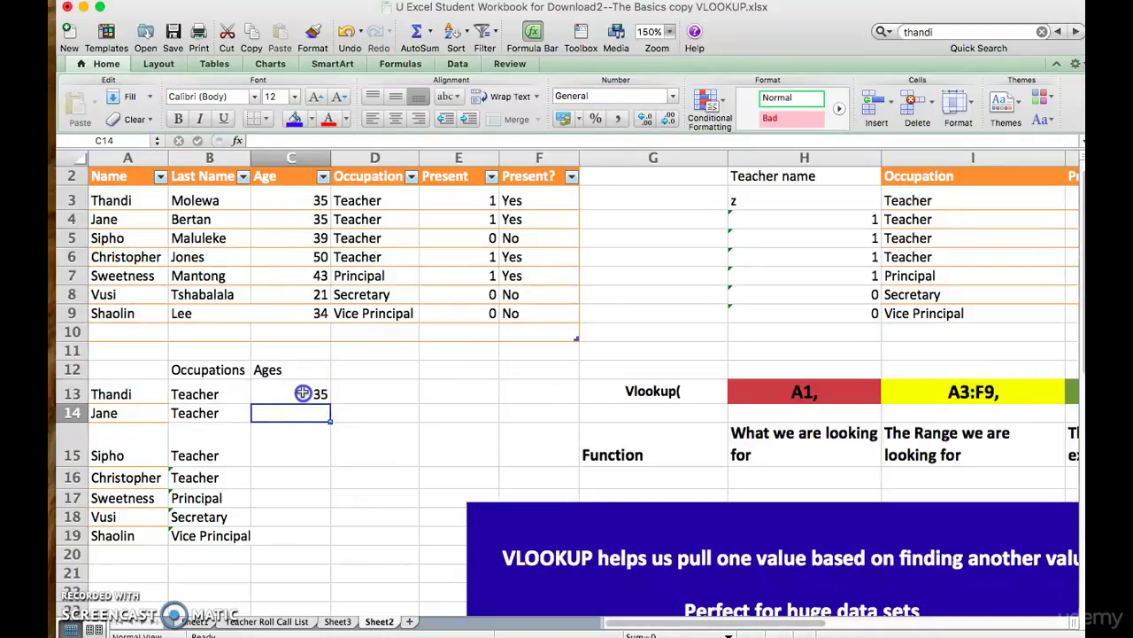
drag(330, 403, 328, 544)
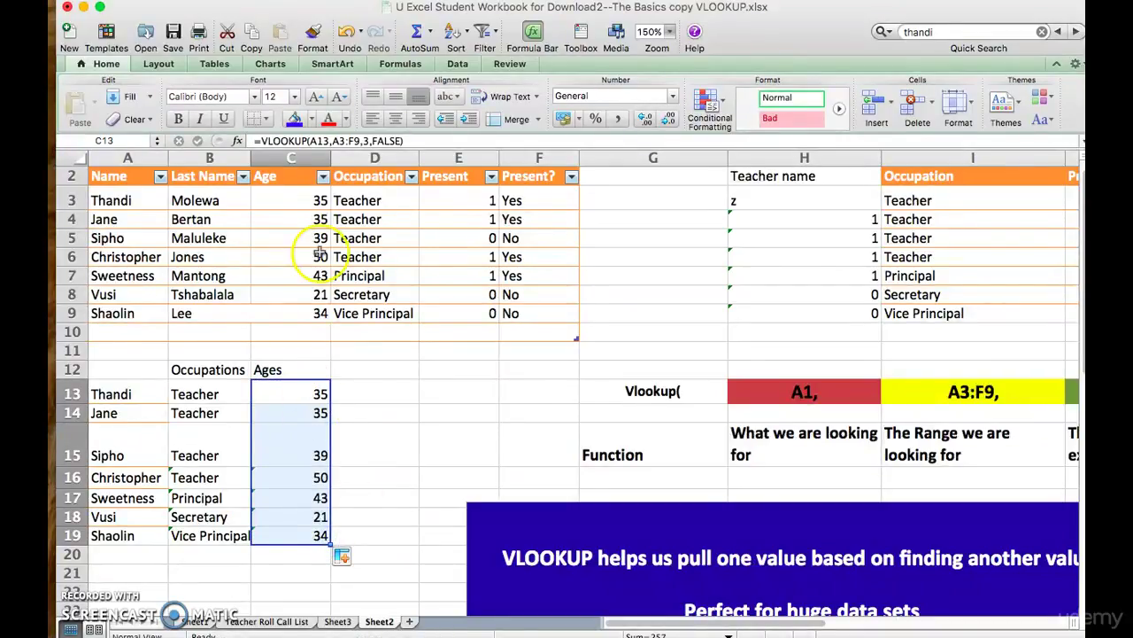
drag(330, 158, 352, 157)
drag(251, 158, 264, 158)
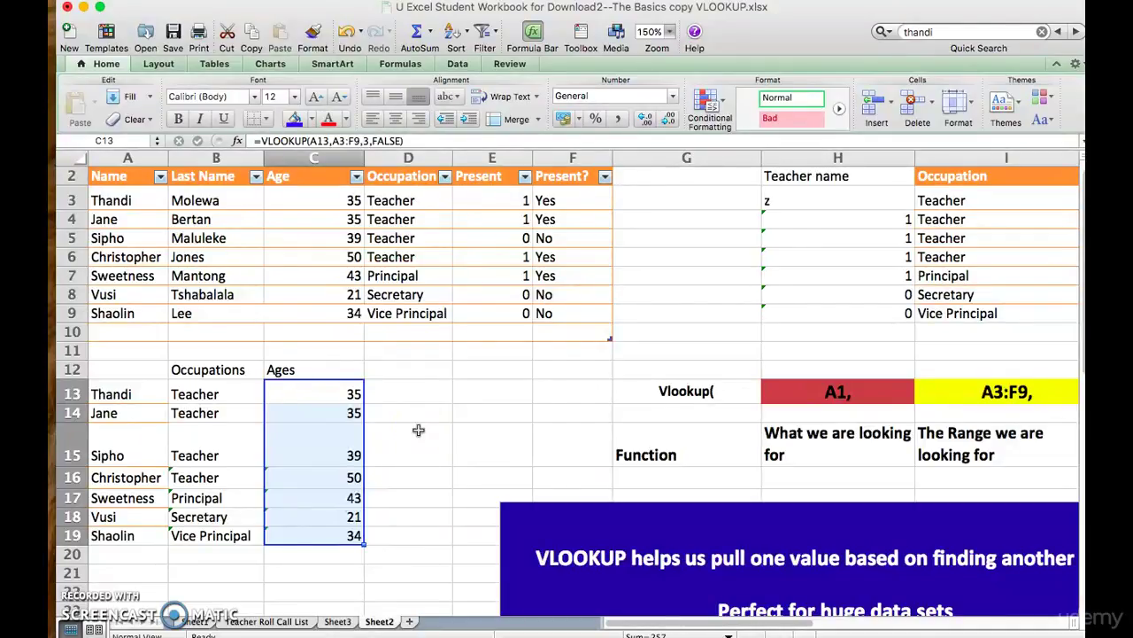
Enter the heading Name in A12 and apply a filter to the lower list A12:C19.
click(141, 369)
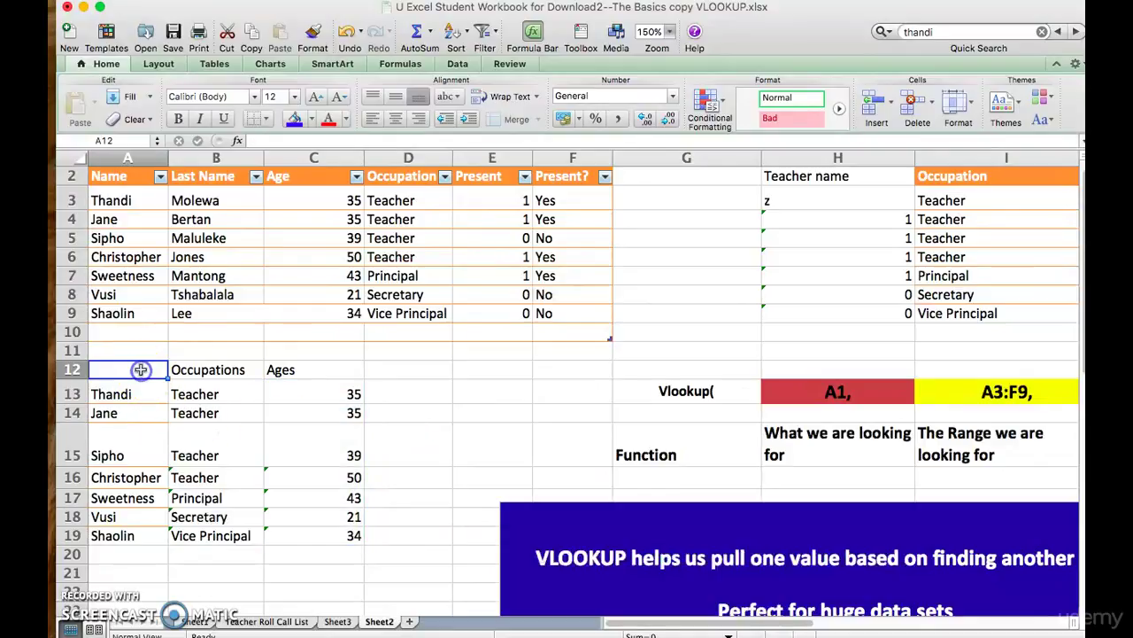
text(Name)
drag(150, 373, 304, 539)
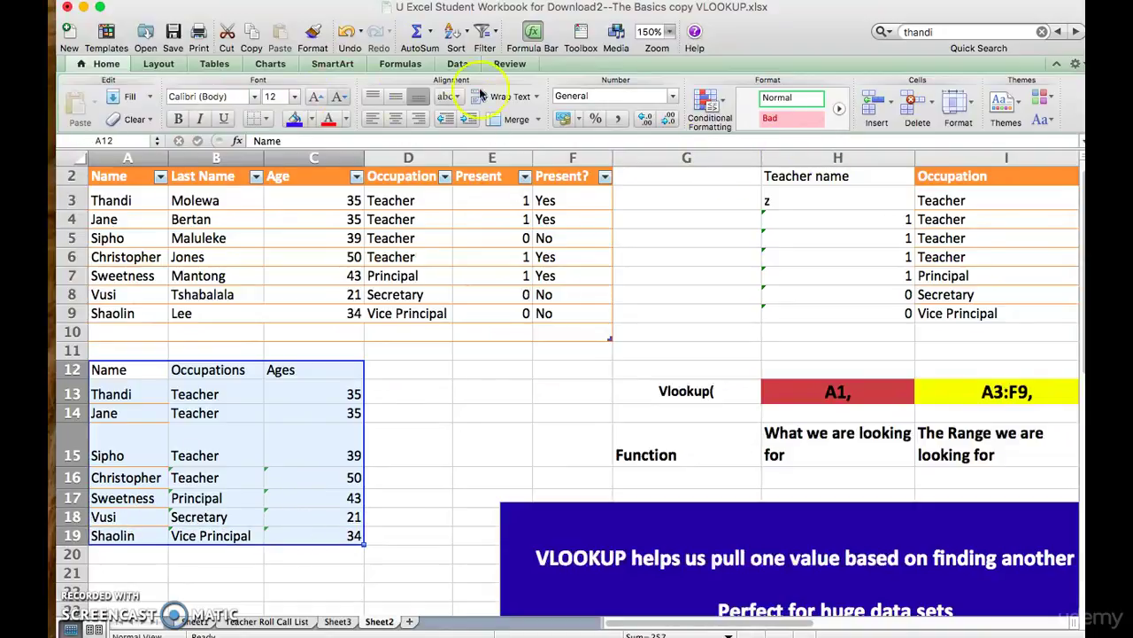
click(489, 33)
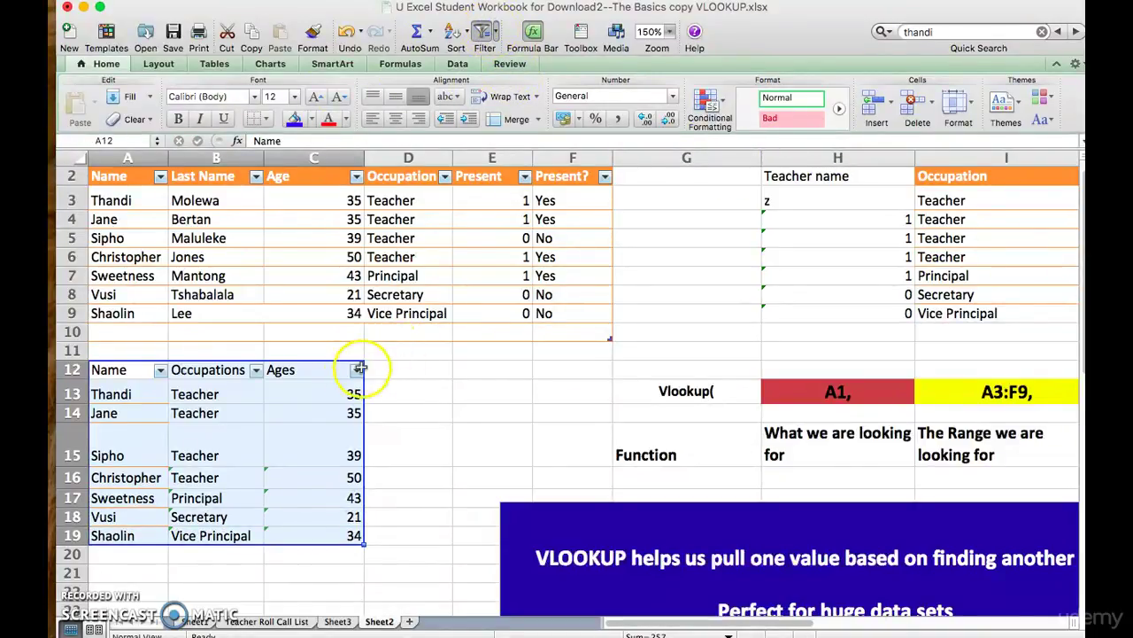
click(294, 394)
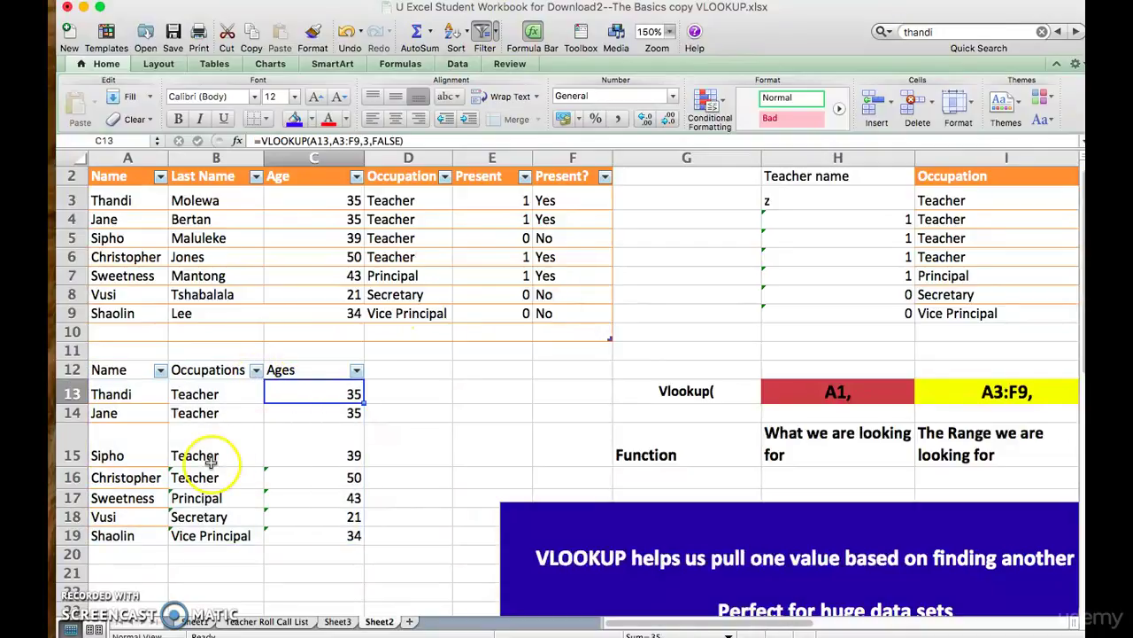